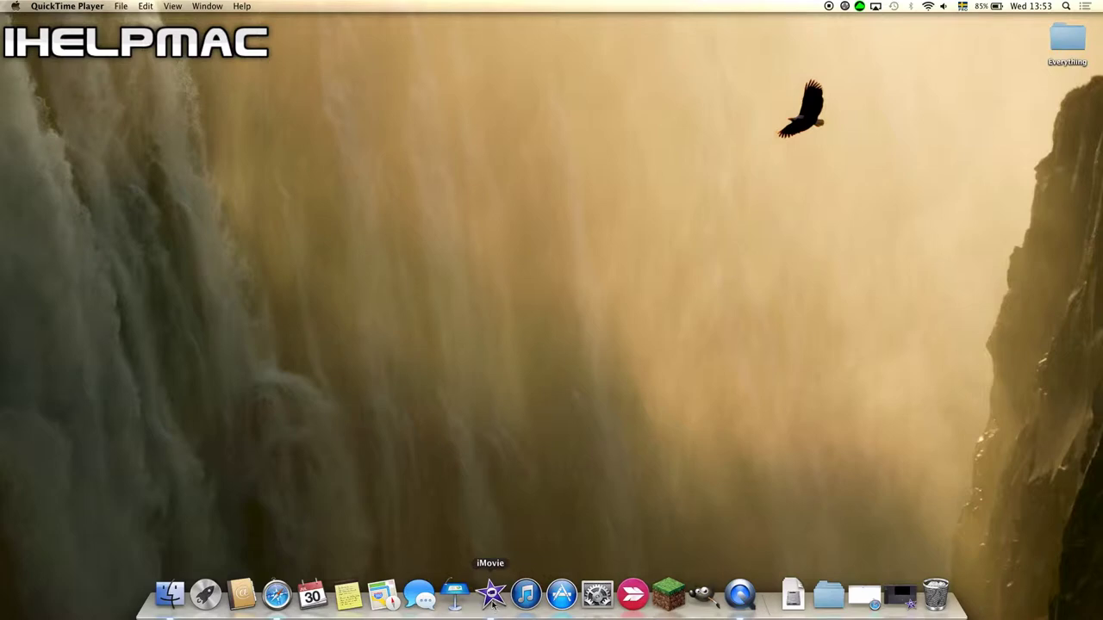
# Step: Search Google Images for 'wallpaper 1080p'
pyautogui.click(864, 594)
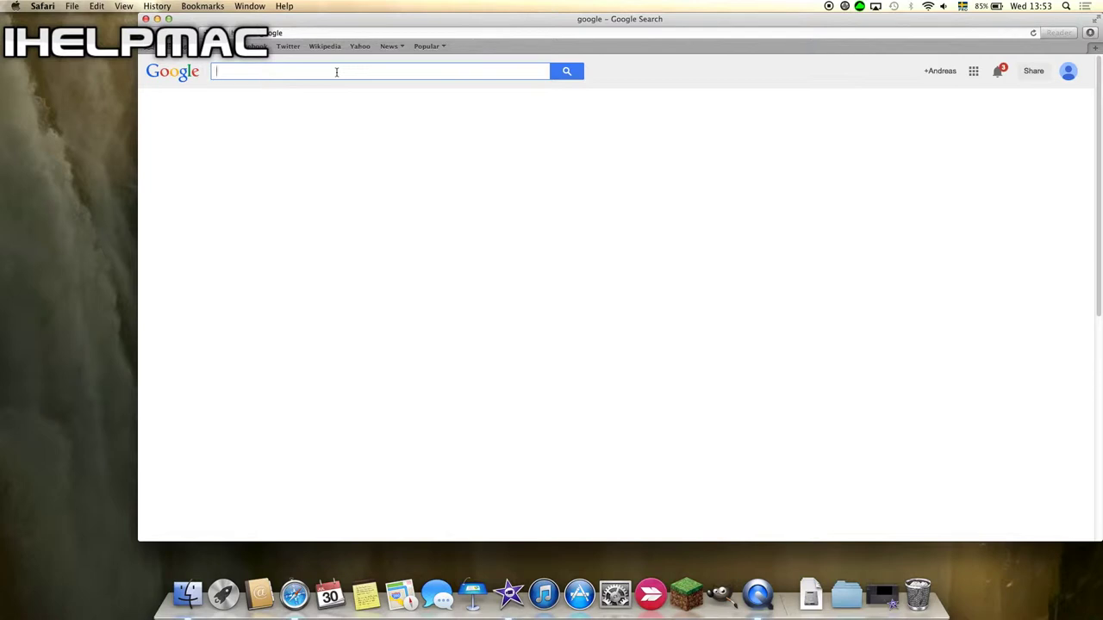
pyautogui.write('wallpaper')
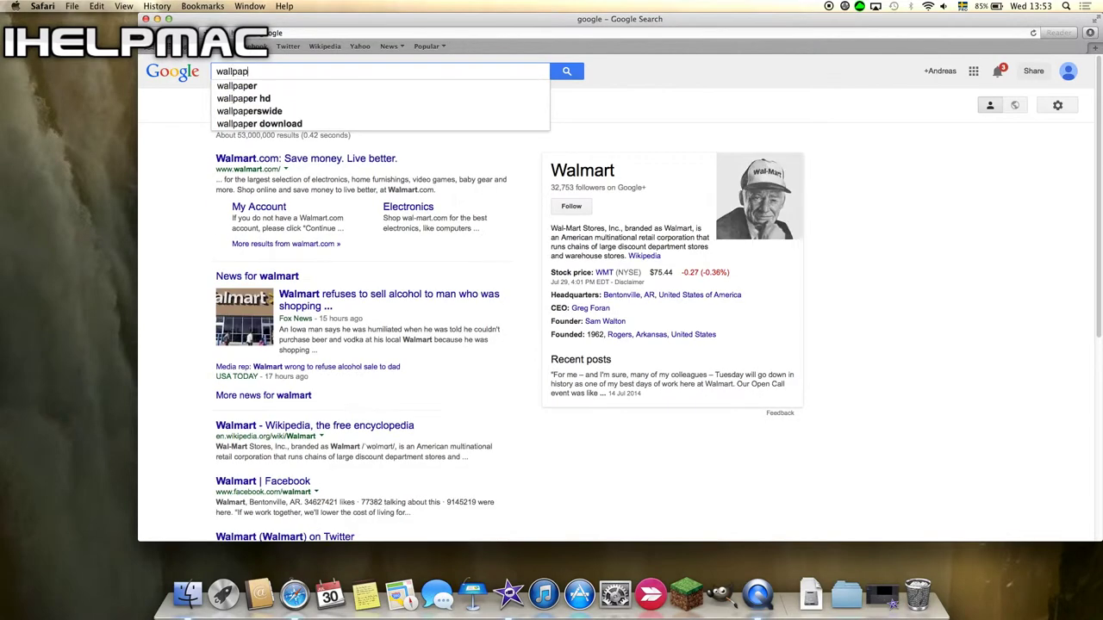
pyautogui.press('Return')
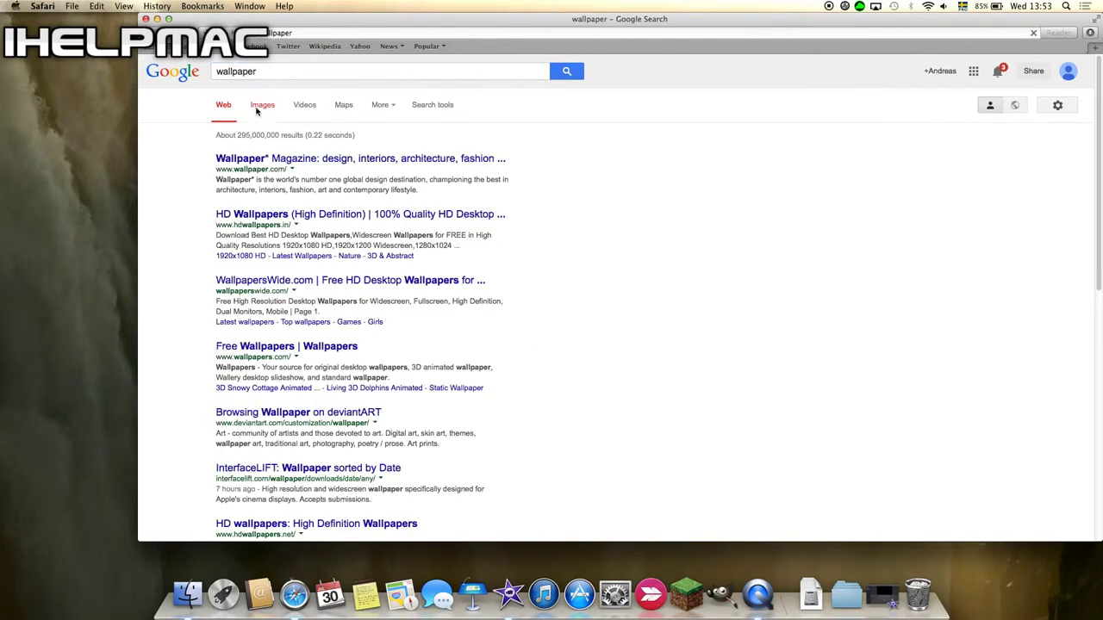
pyautogui.click(260, 109)
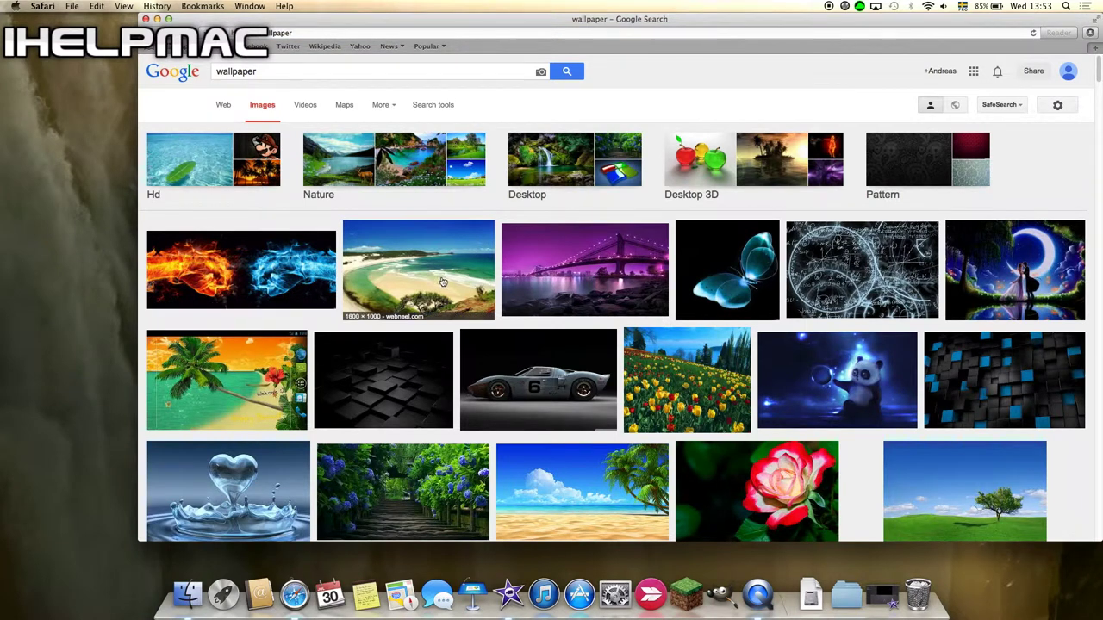
pyautogui.click(278, 73)
pyautogui.click(278, 73)
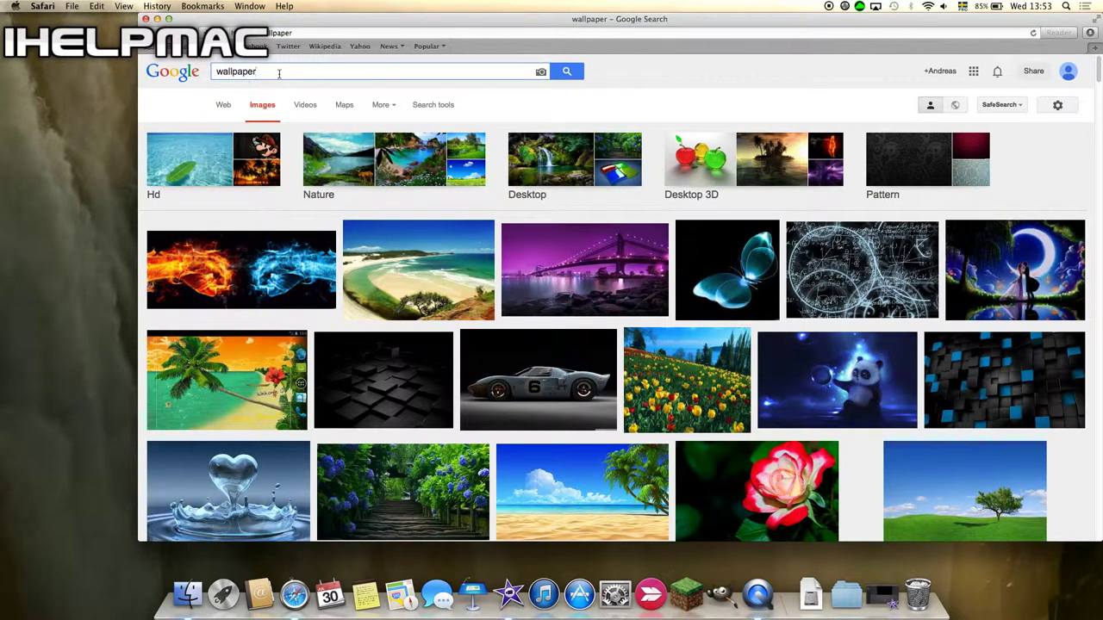
pyautogui.write('1')
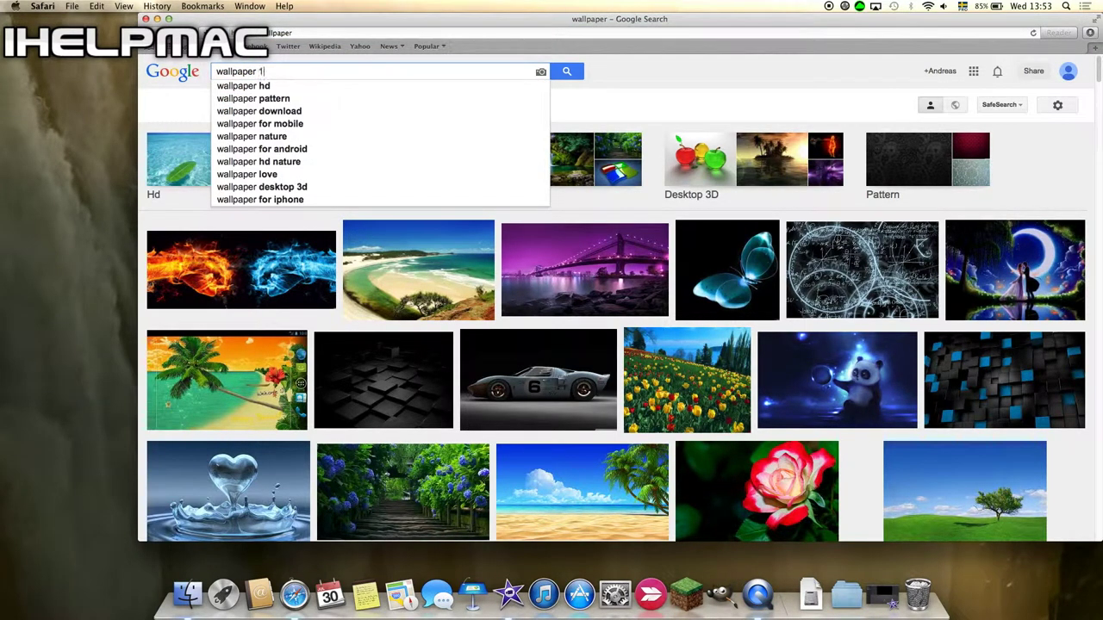
pyautogui.write('080')
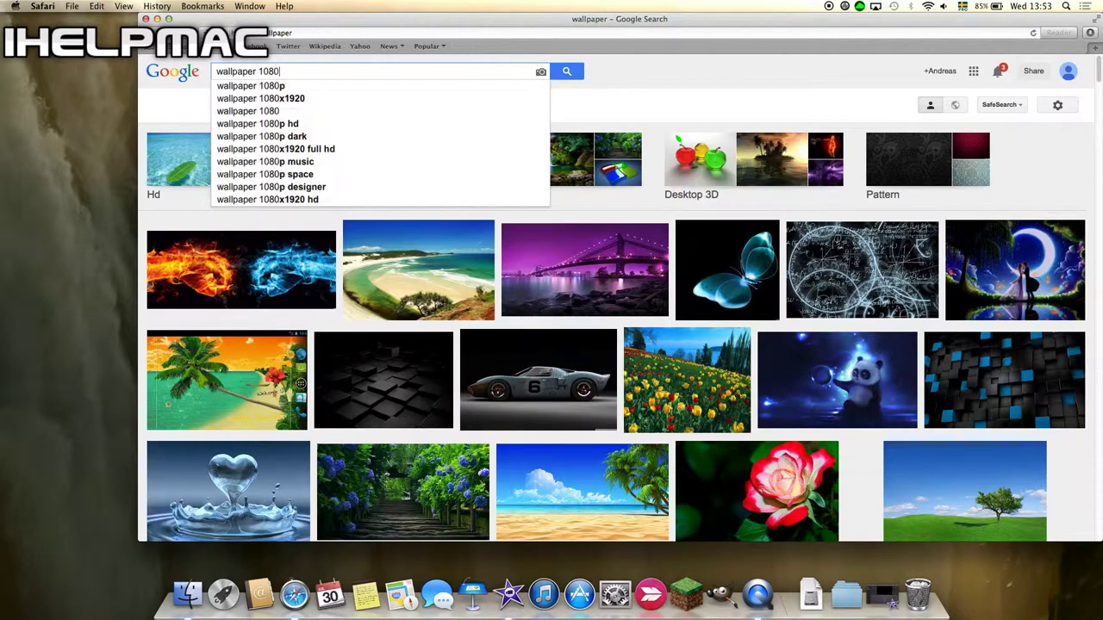
pyautogui.write('p')
pyautogui.press('Return')
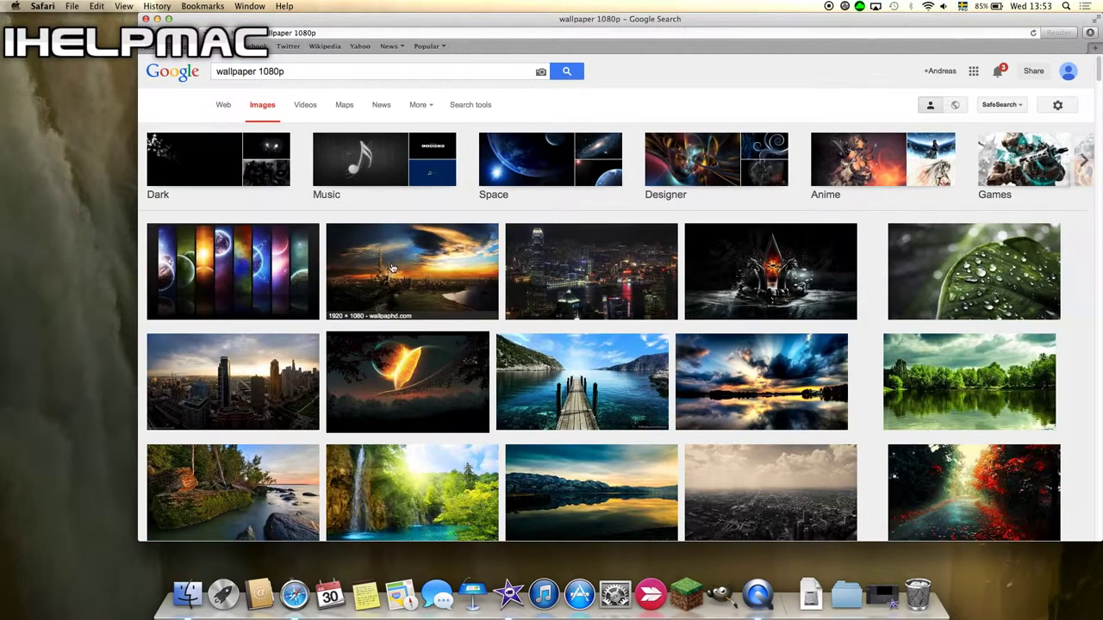
# Step: Save the mosque and explosion wallpaper previews to the desktop by dragging them
pyautogui.click(392, 268)
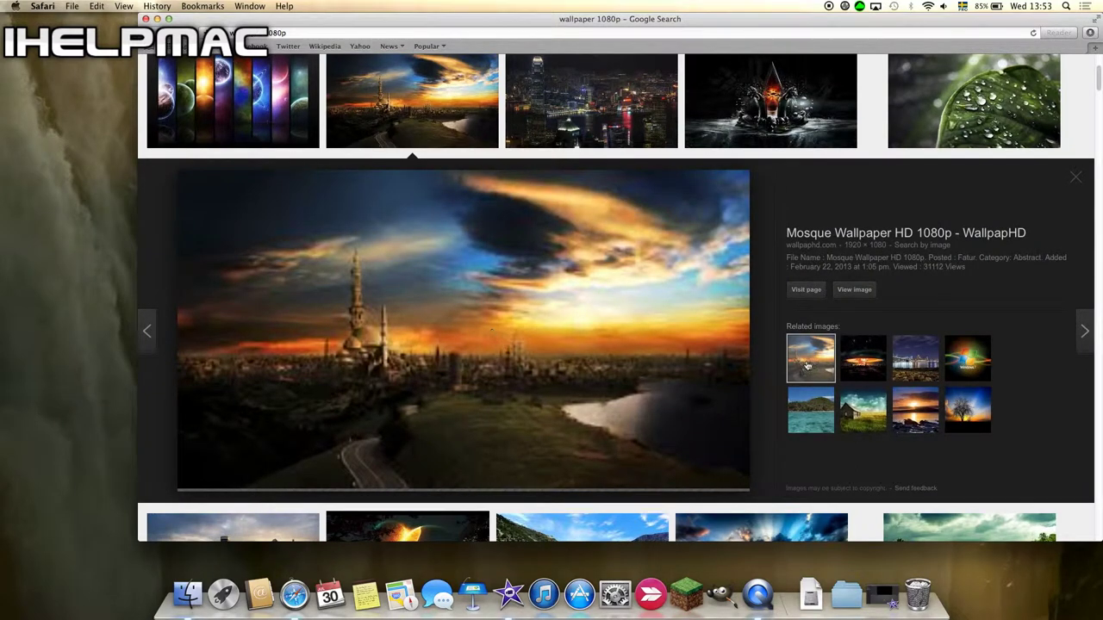
pyautogui.moveTo(509, 352); pyautogui.dragTo(86, 228)
pyautogui.click(852, 366)
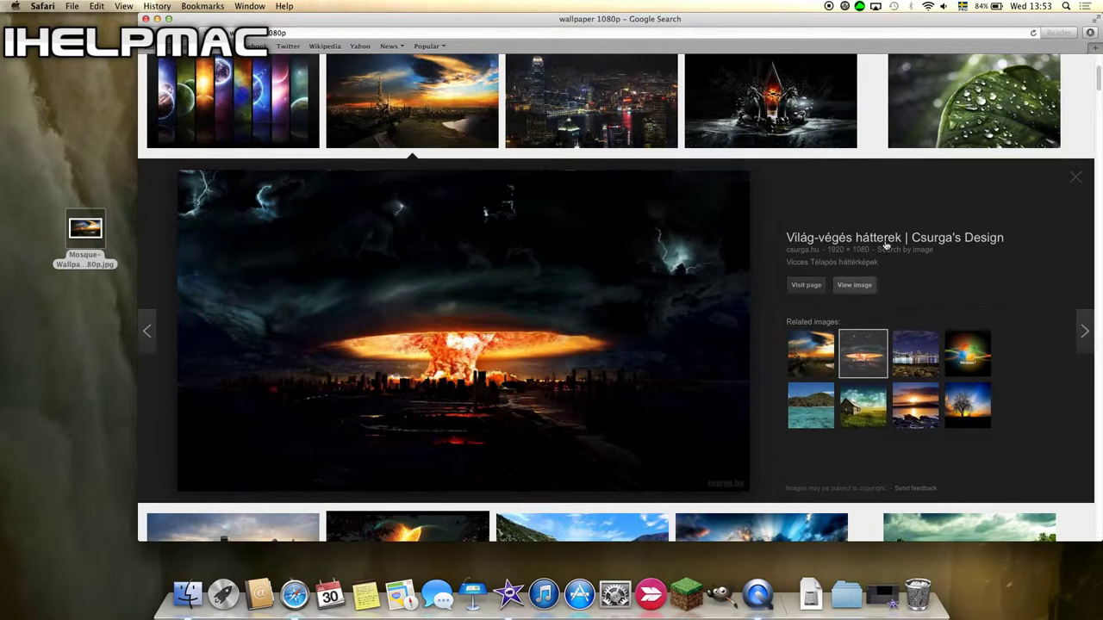
pyautogui.moveTo(498, 341); pyautogui.dragTo(86, 297)
pyautogui.click(145, 18)
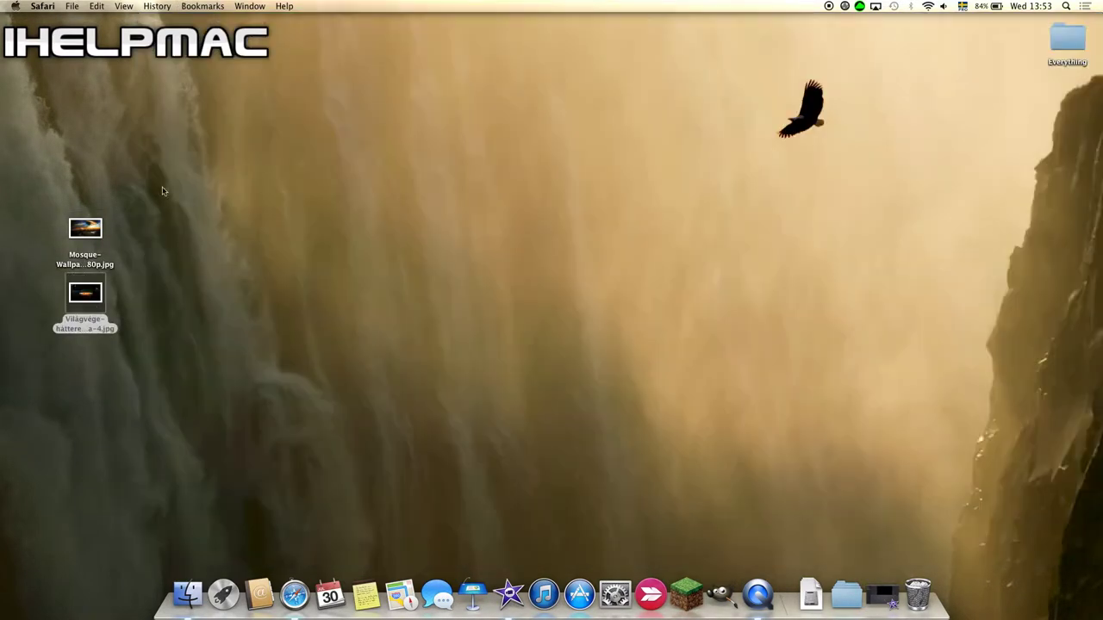
# Step: Move both wallpapers to the desktop's right edge and create a new iMovie movie, My Movie
pyautogui.moveTo(137, 200); pyautogui.dragTo(54, 336)
pyautogui.moveTo(86, 240); pyautogui.dragTo(1070, 129)
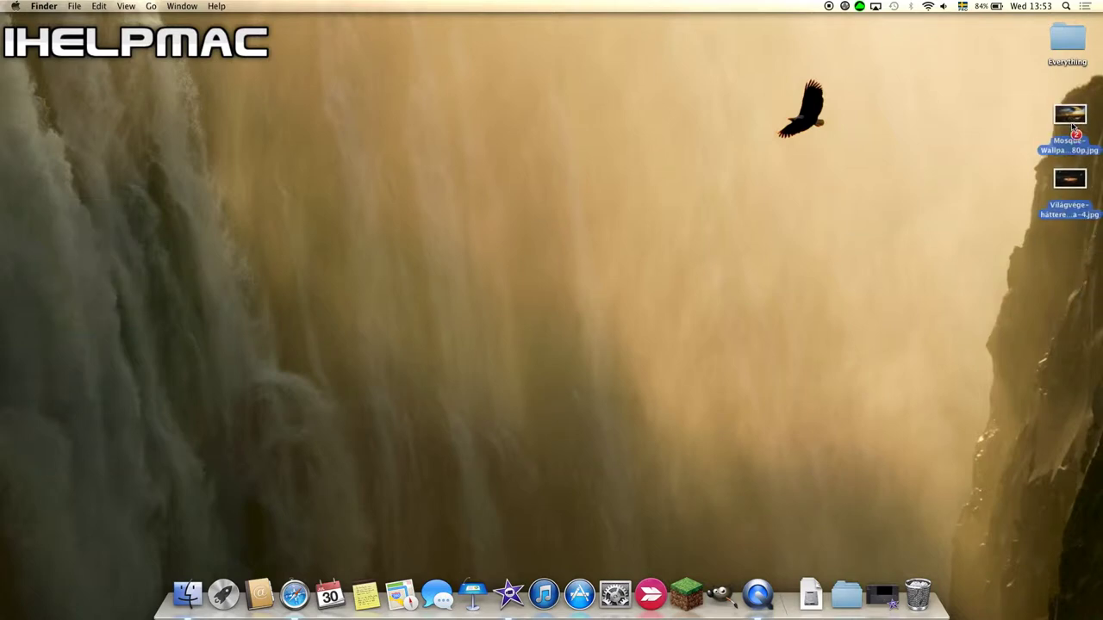
pyautogui.click(881, 594)
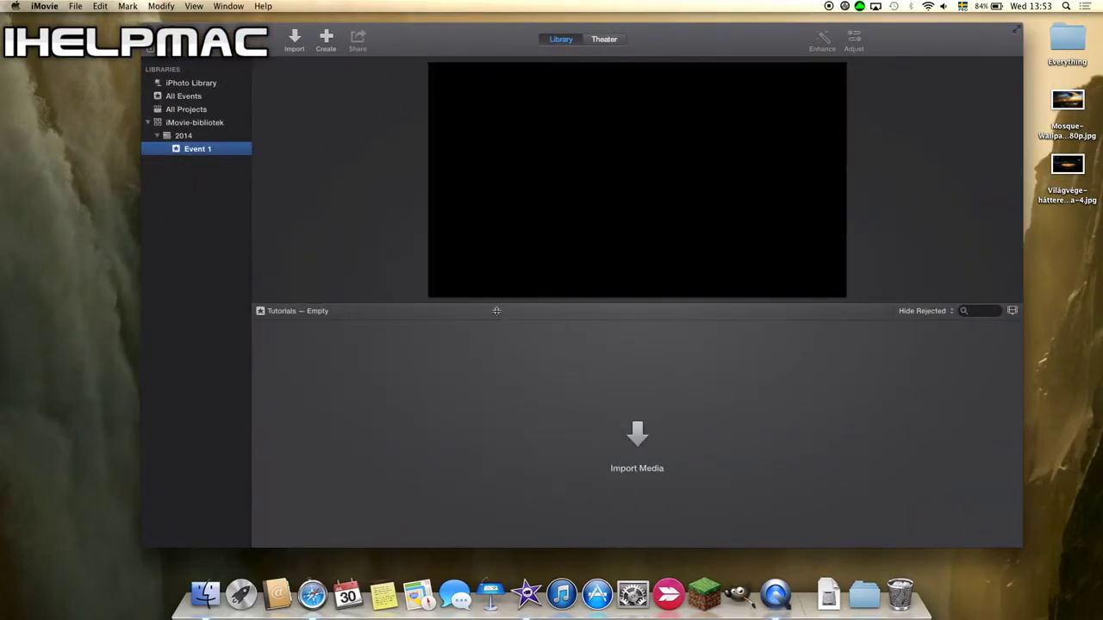
pyautogui.click(327, 39)
pyautogui.click(307, 79)
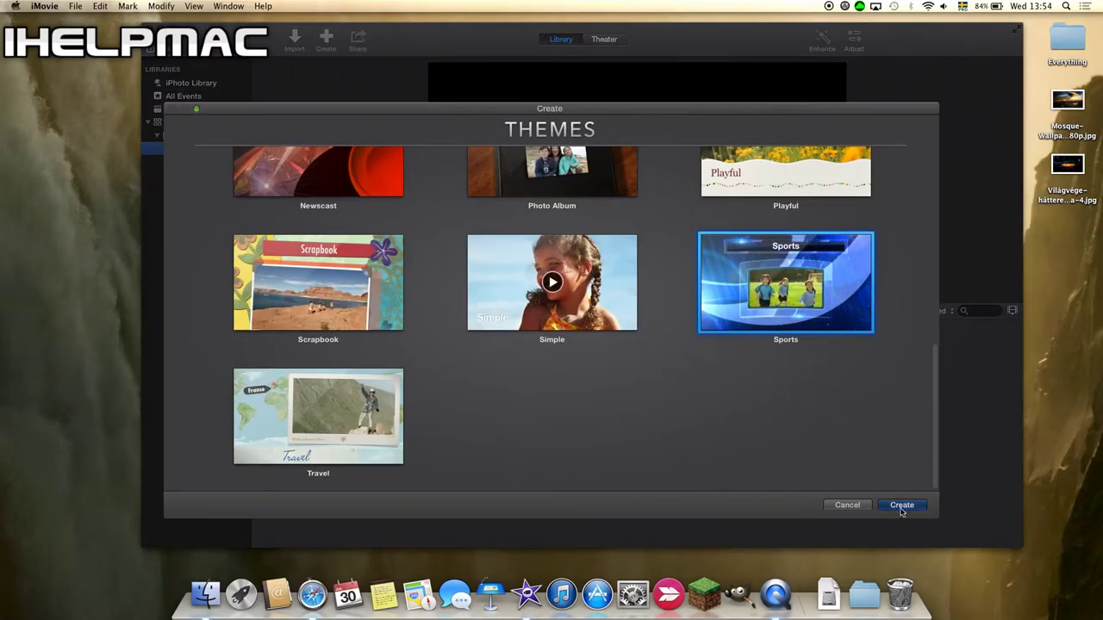
pyautogui.click(901, 505)
pyautogui.click(640, 172)
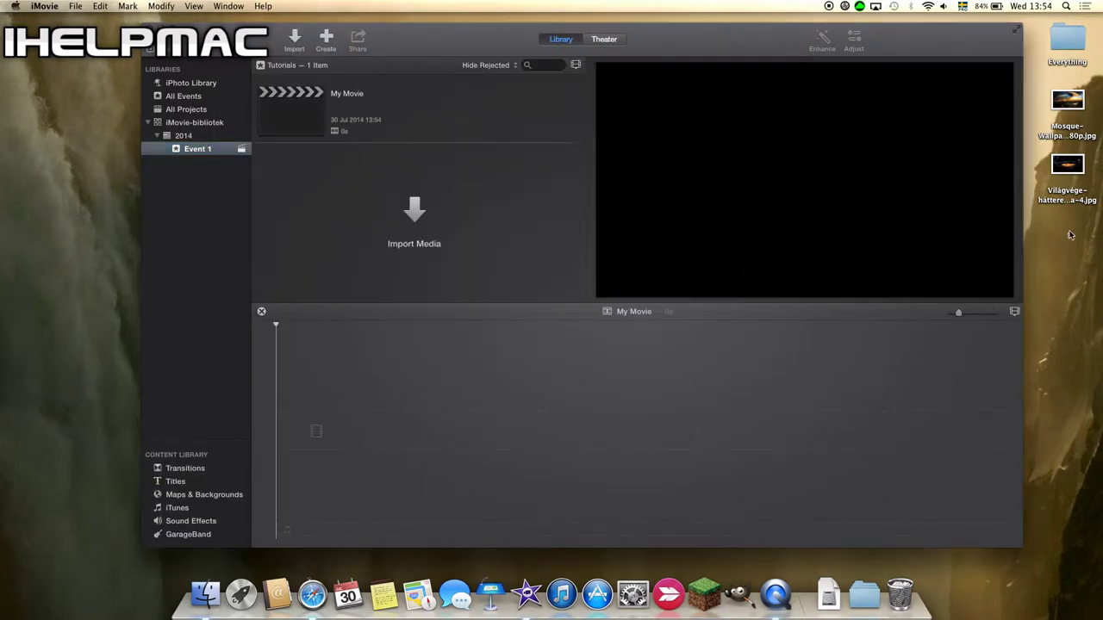
# Step: Add the explosion wallpaper to the timeline and turn off automatic titles and transitions
pyautogui.moveTo(1069, 164); pyautogui.dragTo(298, 449)
pyautogui.click(350, 403)
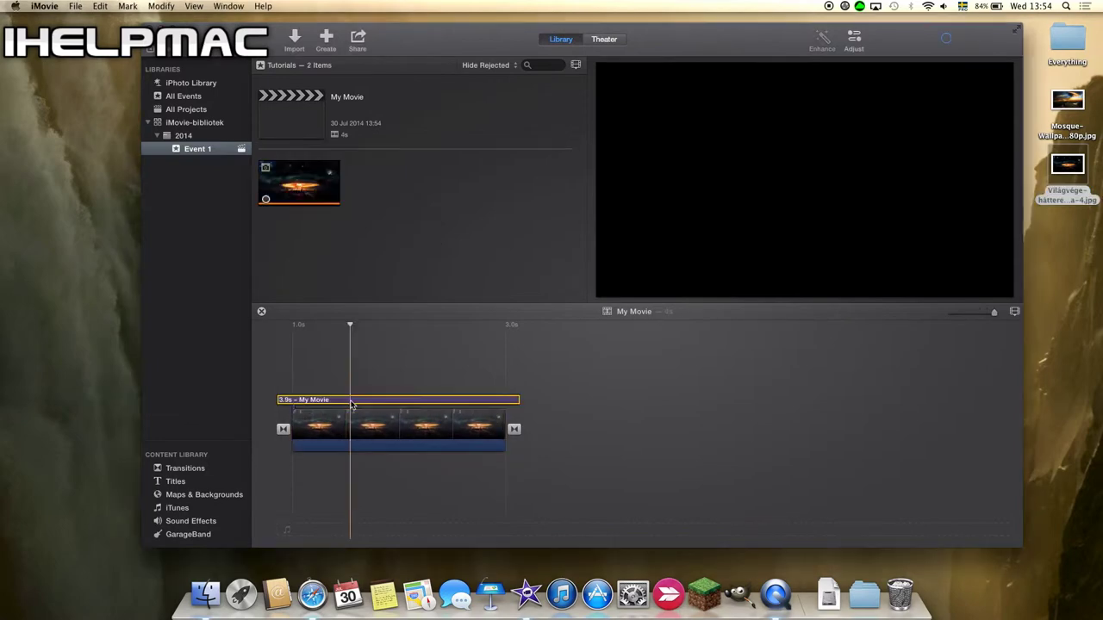
pyautogui.click(603, 217)
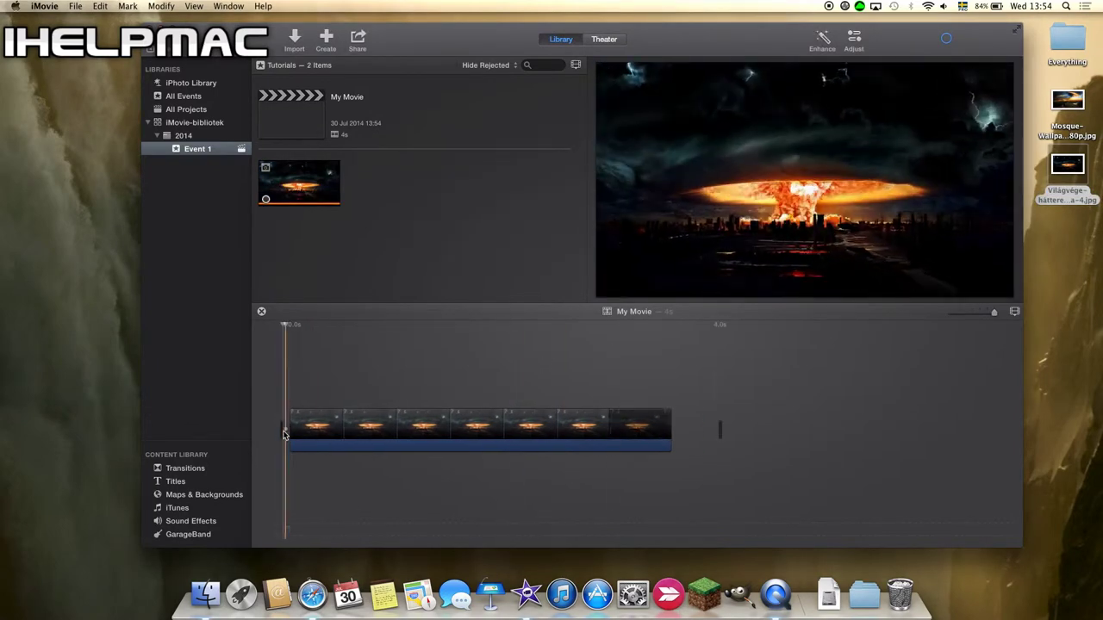
# Step: Stack the mosque wallpaper above the explosion clip, keeping its overlay style as Cutaway
pyautogui.click(1083, 263)
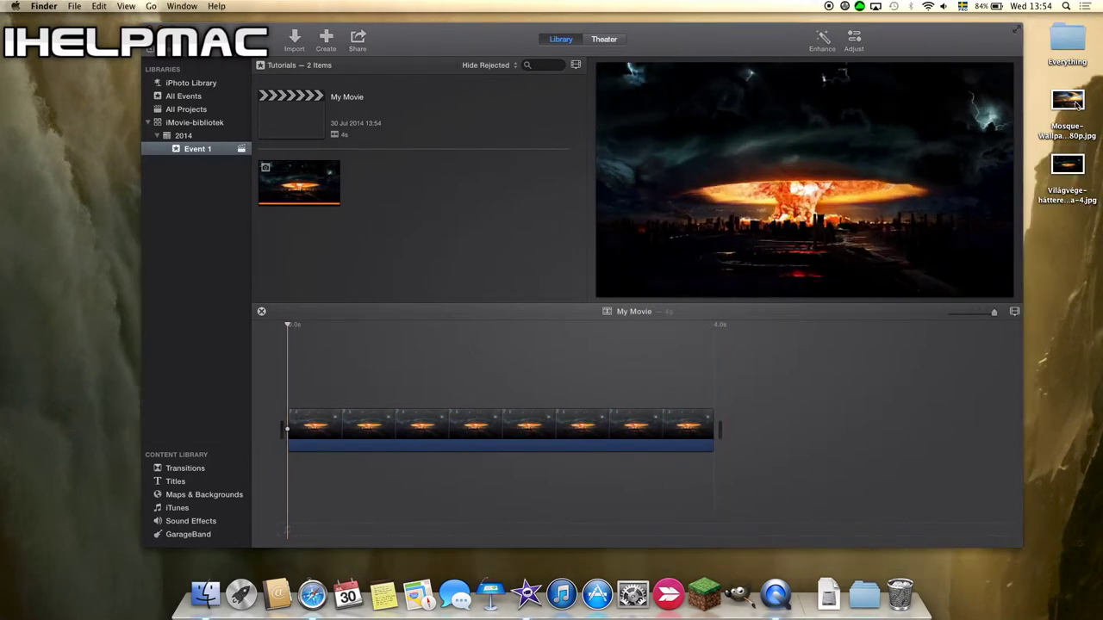
pyautogui.moveTo(1074, 103); pyautogui.dragTo(284, 387)
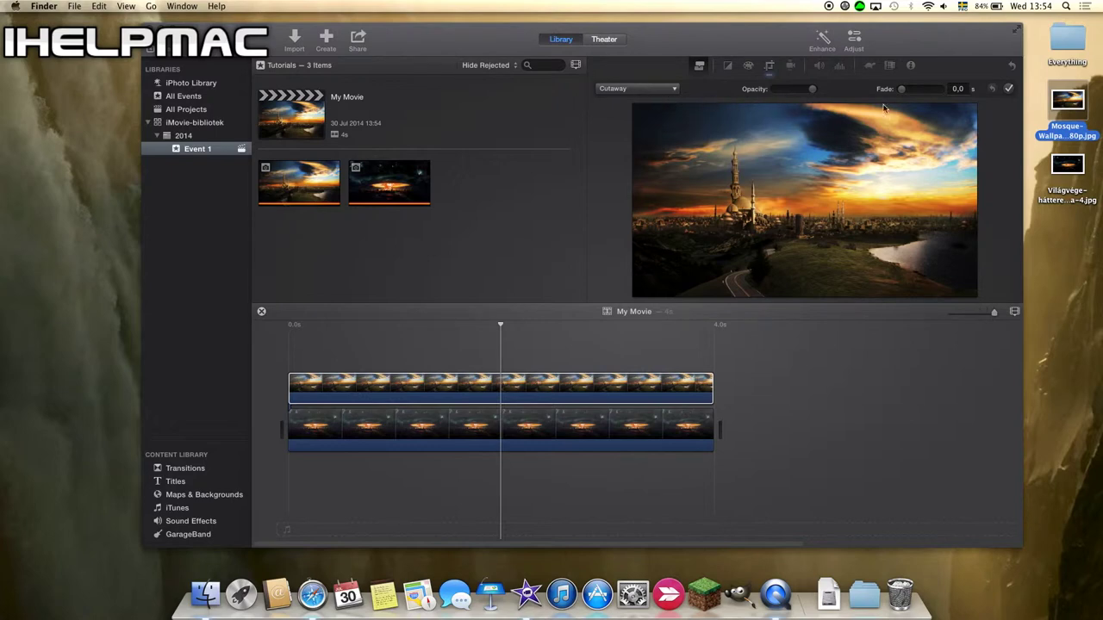
pyautogui.click(659, 69)
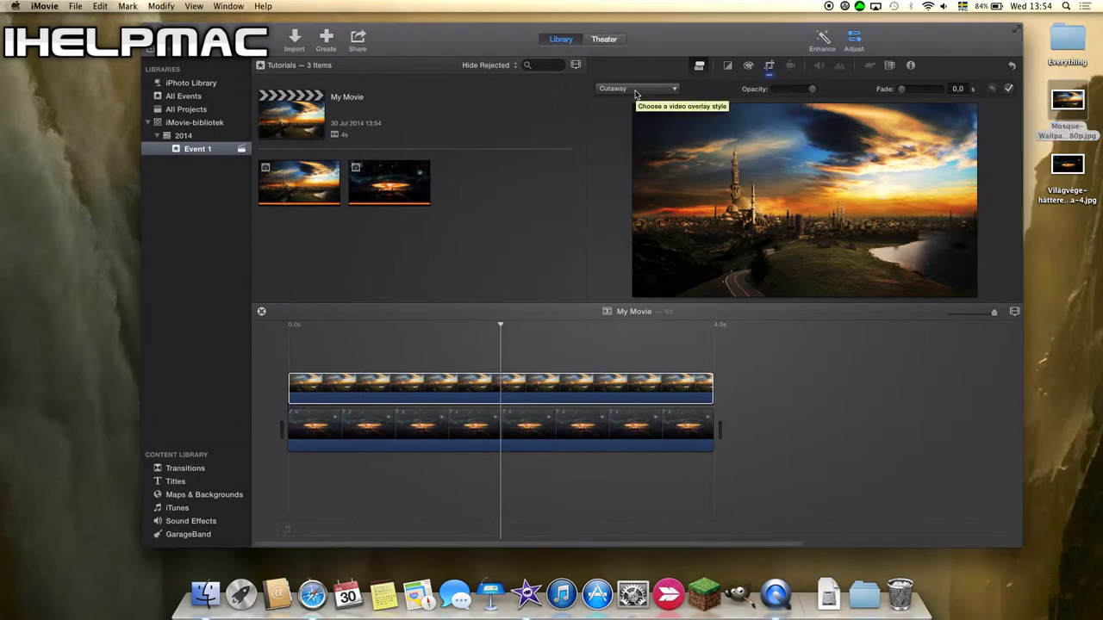
pyautogui.click(636, 89)
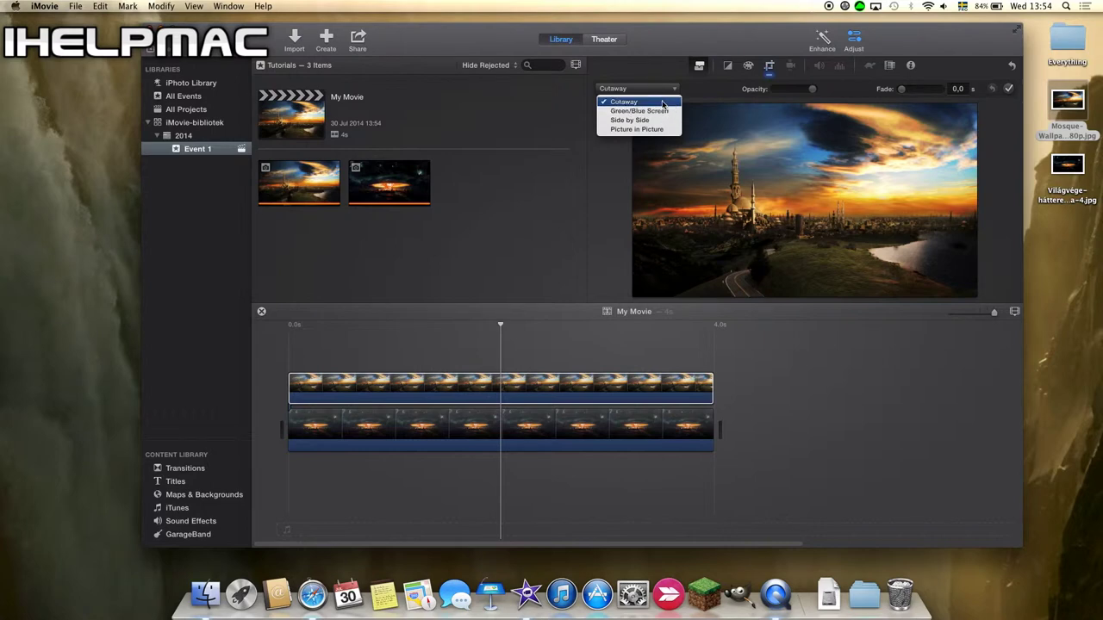
pyautogui.click(641, 103)
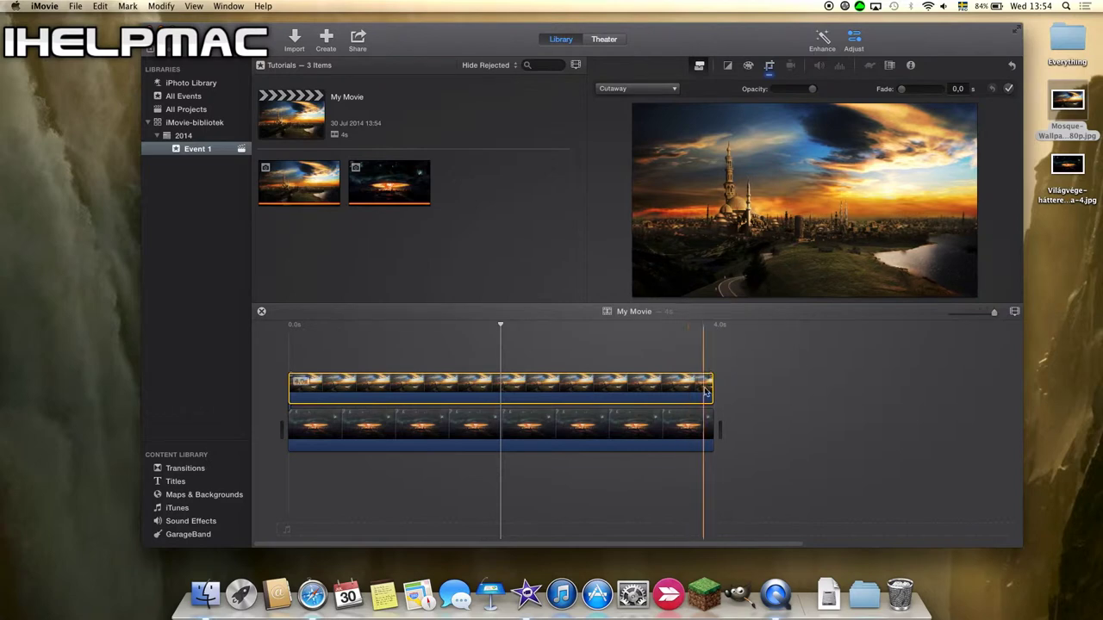
# Step: Extend the explosion clip so the movie runs 5.9s, then shorten the mosque overlay slightly
pyautogui.moveTo(714, 427); pyautogui.dragTo(927, 428)
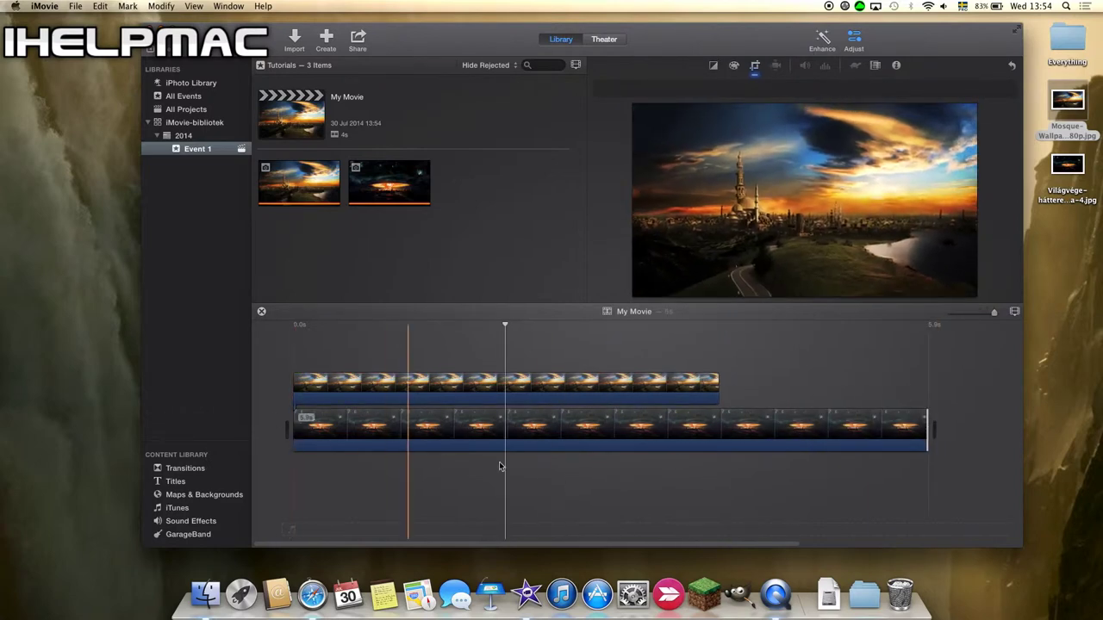
pyautogui.press('space')
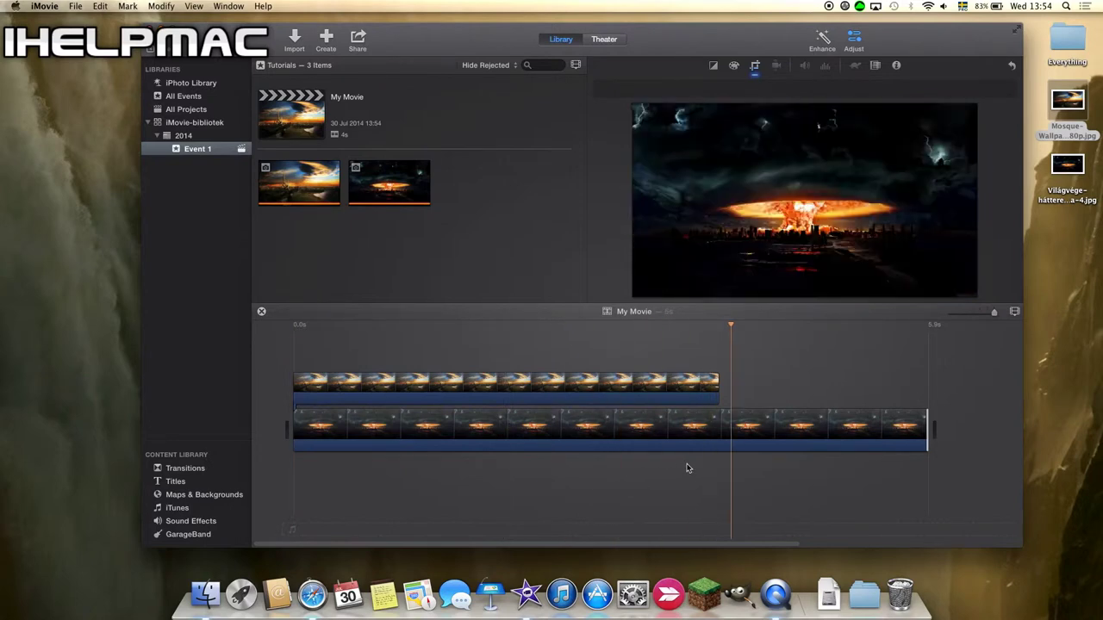
pyautogui.click(677, 385)
pyautogui.click(697, 428)
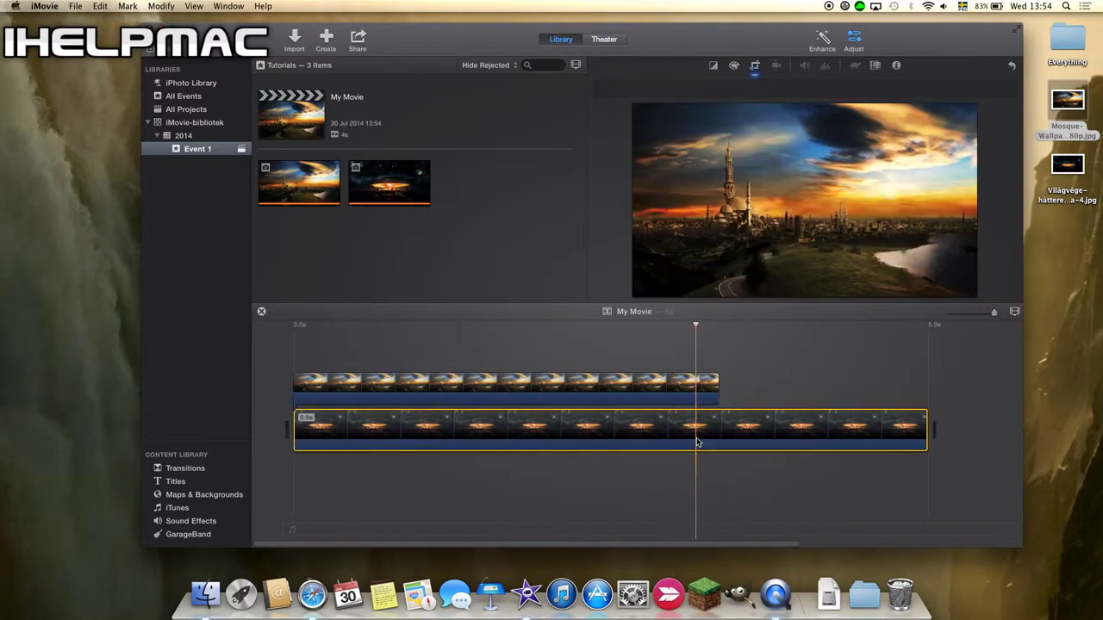
pyautogui.moveTo(716, 387); pyautogui.dragTo(674, 395)
# Step: Review the overlay style list and place the playhead inside the mosque clip
pyautogui.click(635, 88)
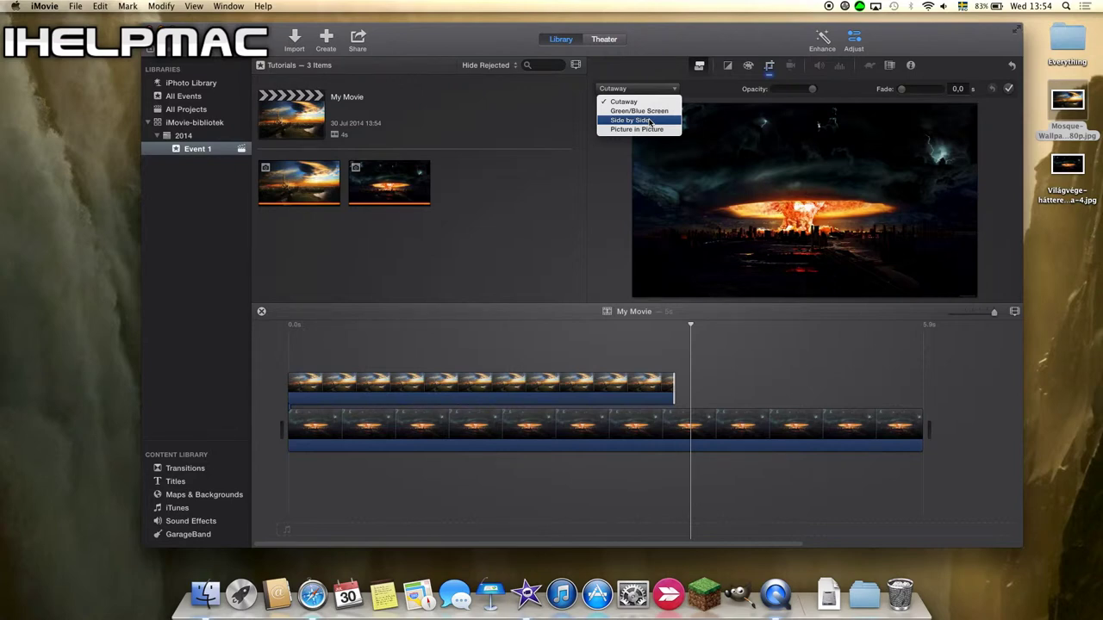
pyautogui.click(789, 401)
pyautogui.click(565, 389)
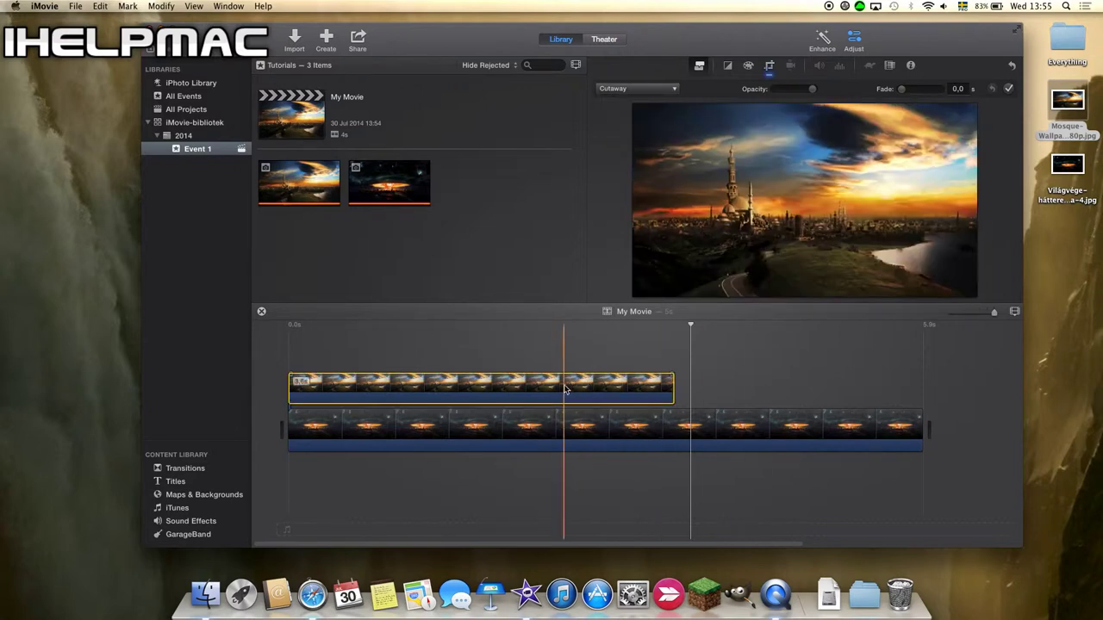
pyautogui.click(566, 389)
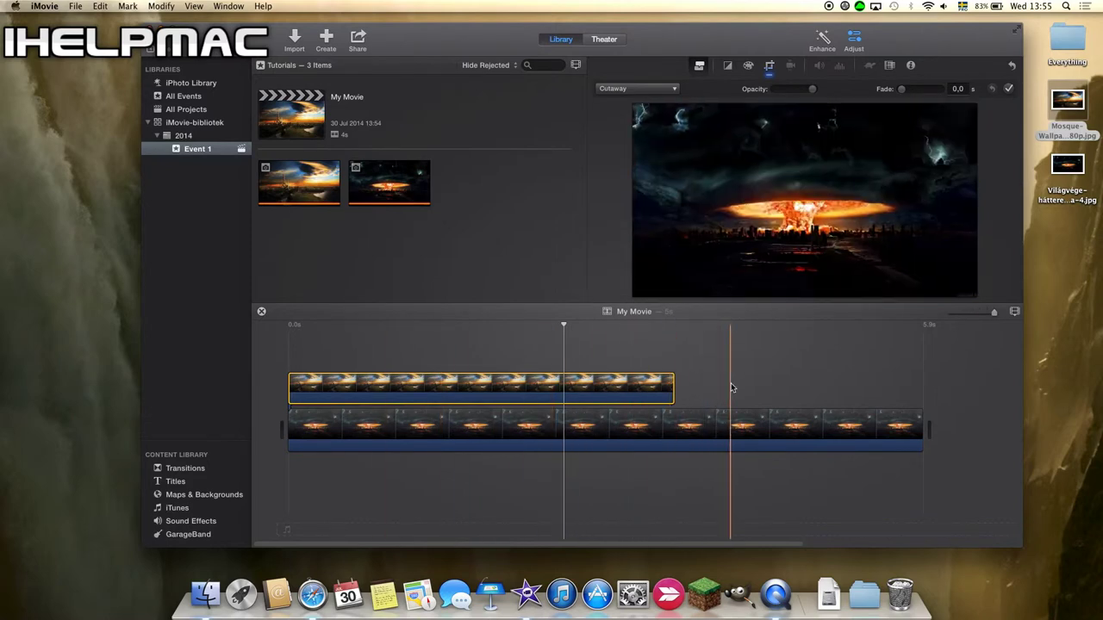
pyautogui.click(660, 89)
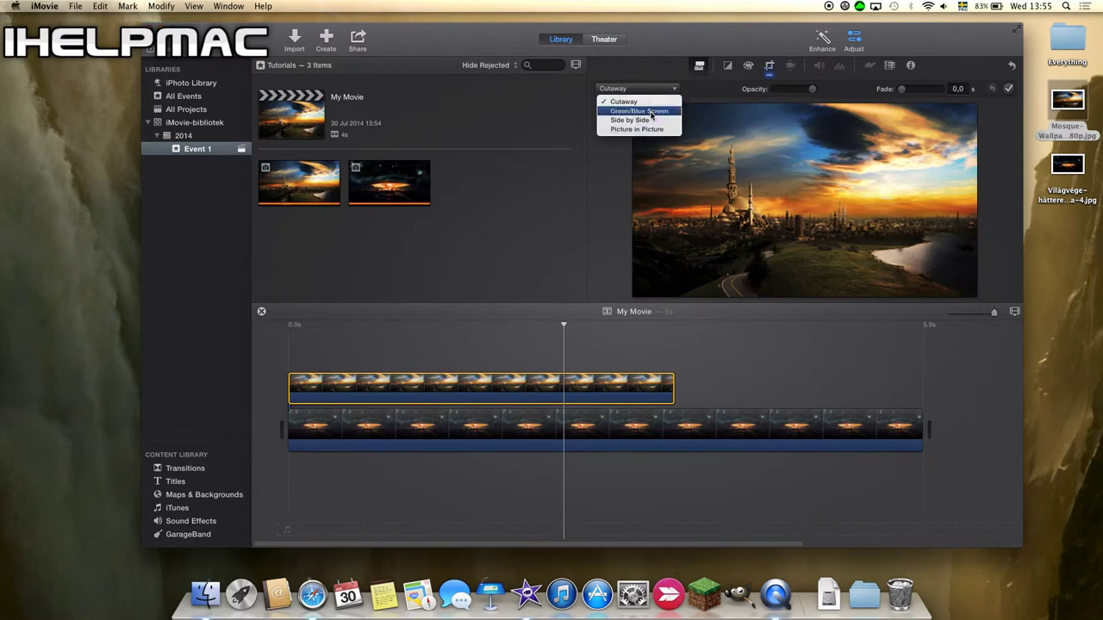
# Step: Try the Side by Side overlay, then switch the mosque overlay to Picture in Picture
pyautogui.click(648, 120)
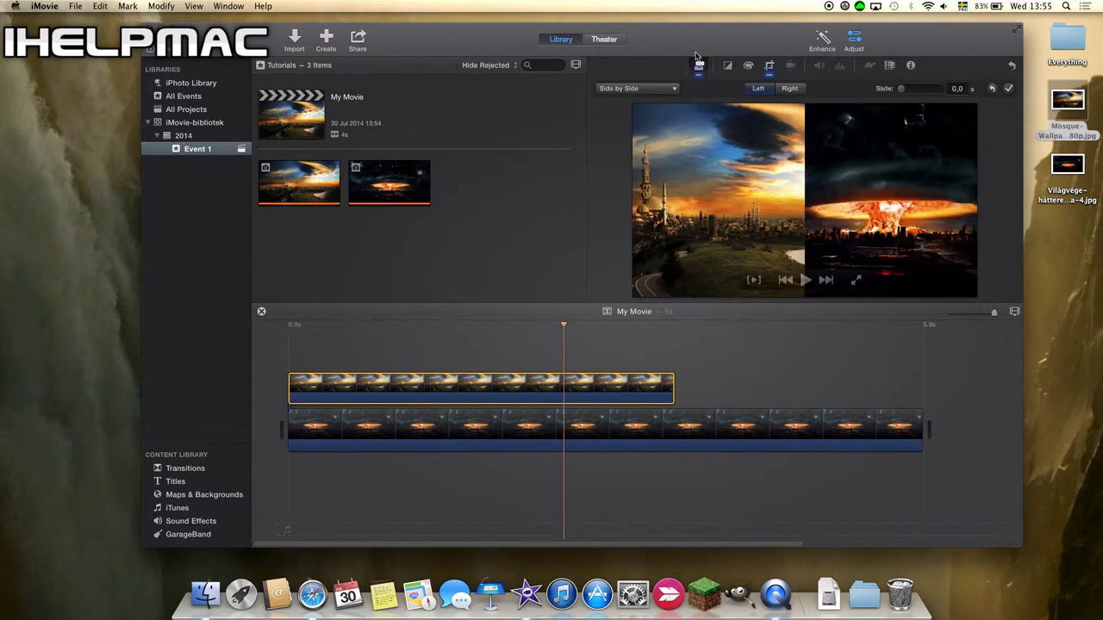
pyautogui.click(650, 90)
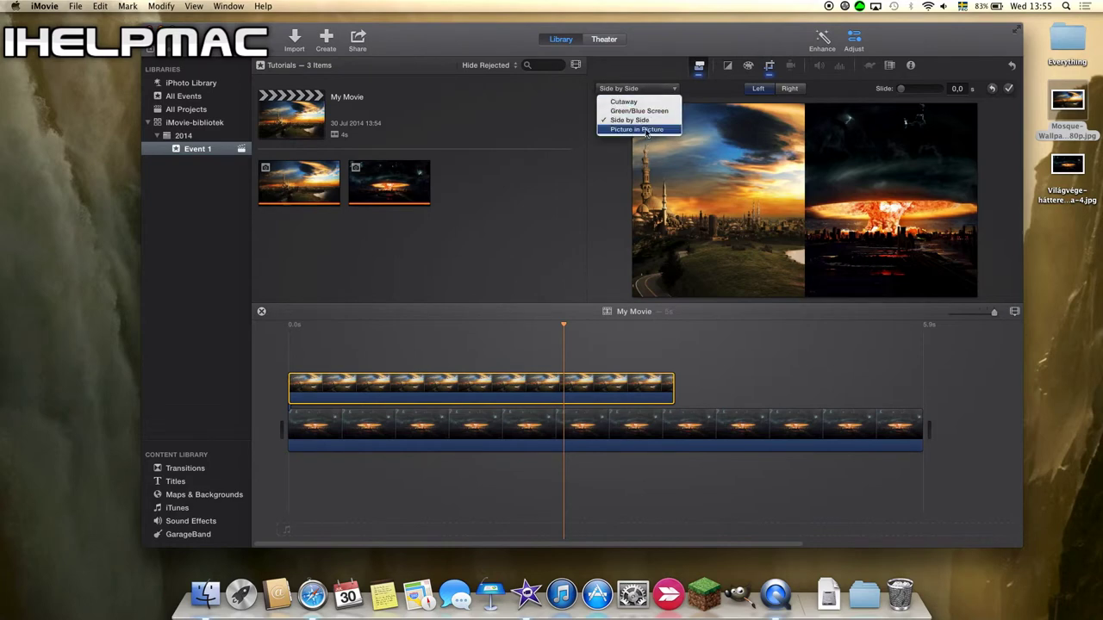
pyautogui.click(637, 129)
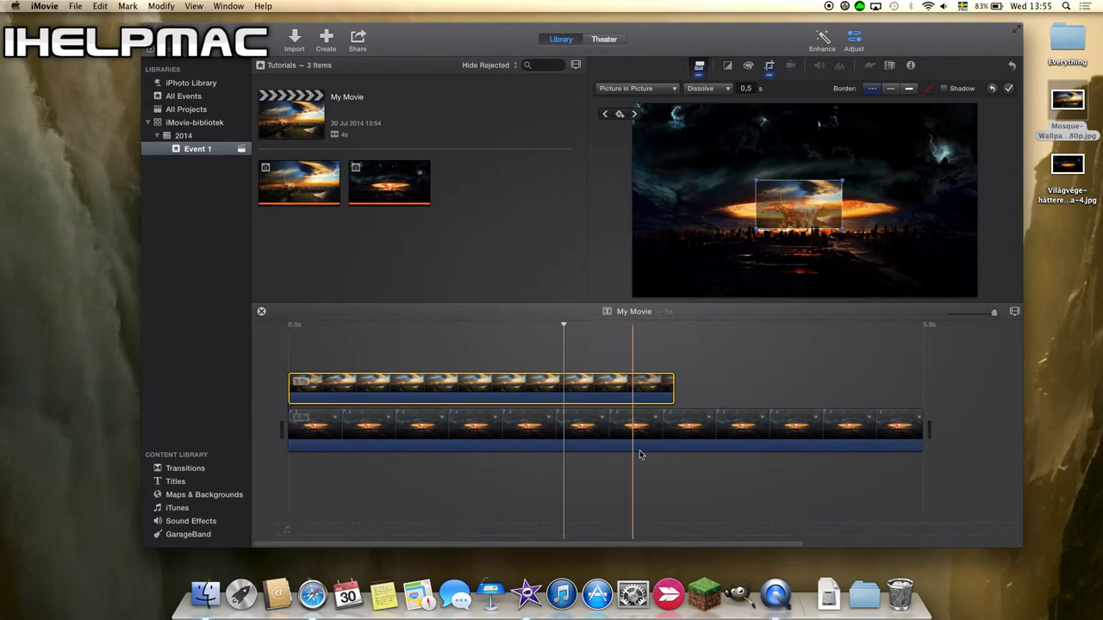
# Step: Enlarge and centre the picture-in-picture inset, then play the movie from the start
pyautogui.moveTo(742, 220); pyautogui.dragTo(733, 229)
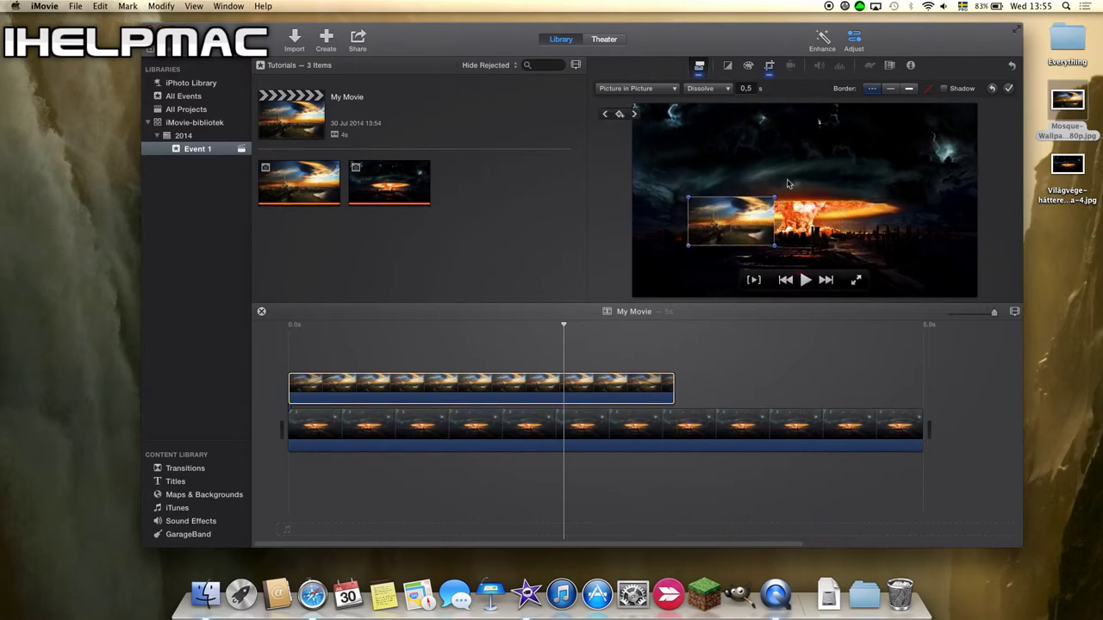
pyautogui.moveTo(773, 198); pyautogui.dragTo(884, 136)
pyautogui.moveTo(798, 174)
pyautogui.mouseDown()
pyautogui.moveTo(827, 180)
pyautogui.moveTo(817, 184)
pyautogui.mouseUp()
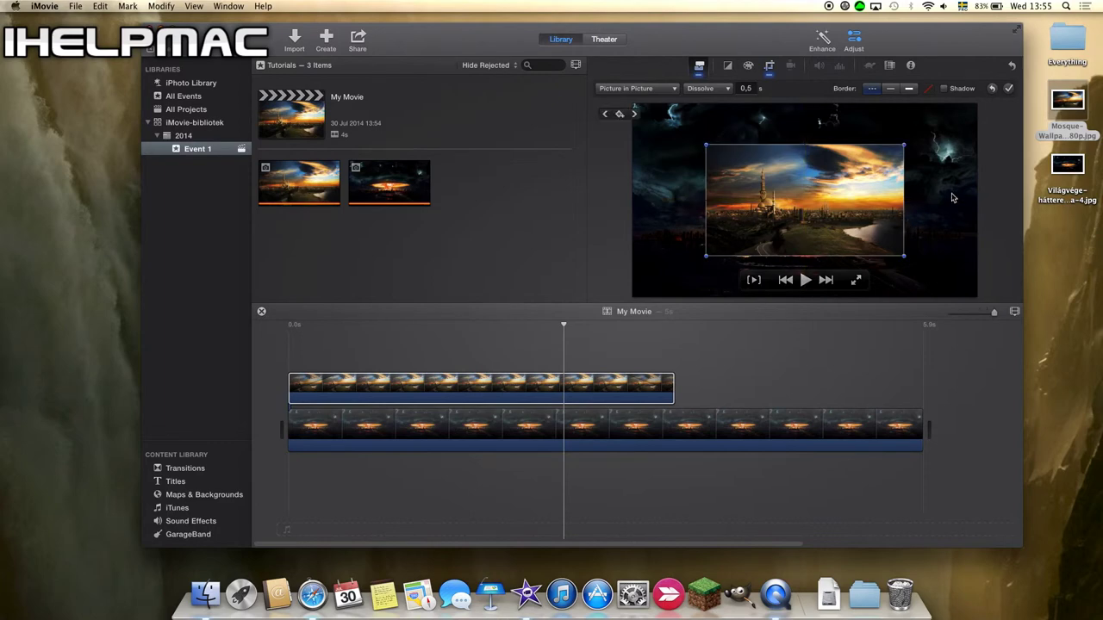
pyautogui.press('\\')
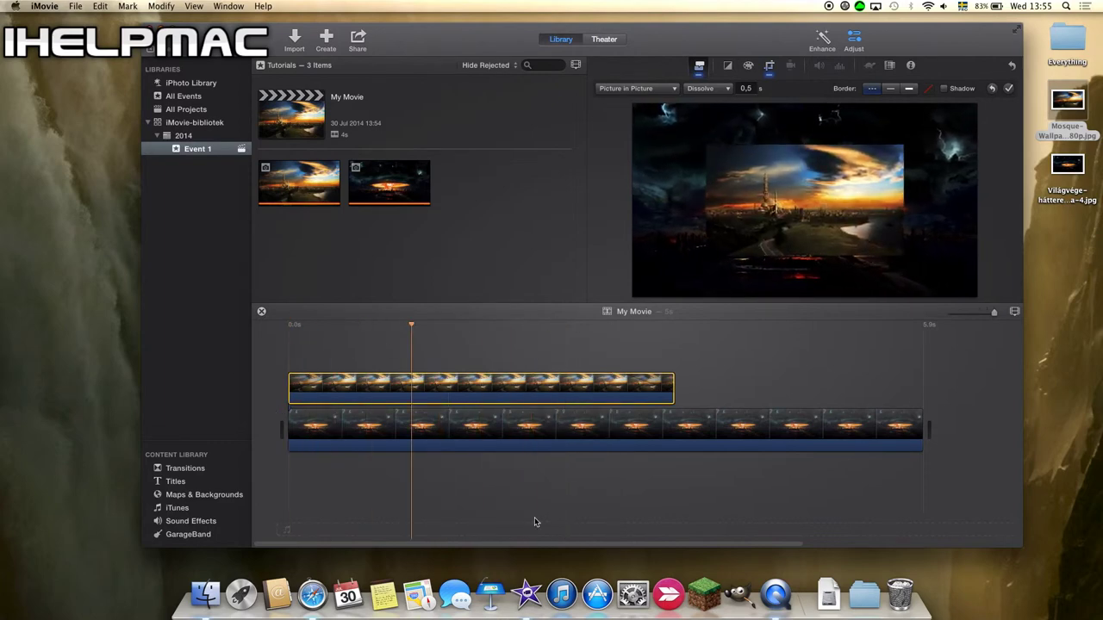
# Step: Deselect the mosque clip and nudge the iMovie window slightly left
pyautogui.click(750, 377)
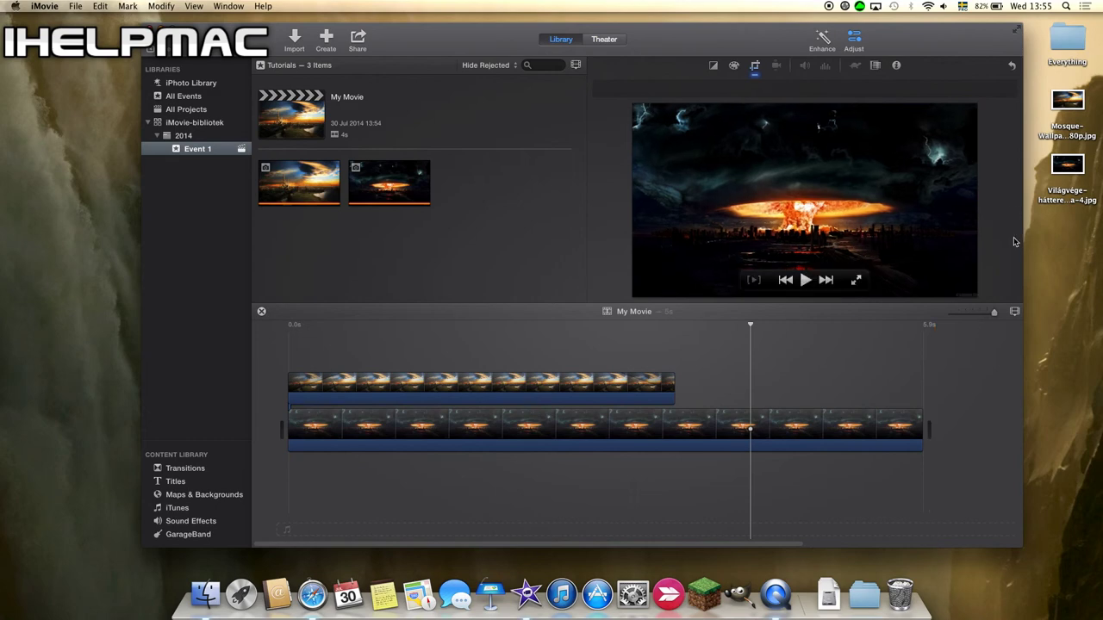
pyautogui.moveTo(943, 45); pyautogui.dragTo(900, 59)
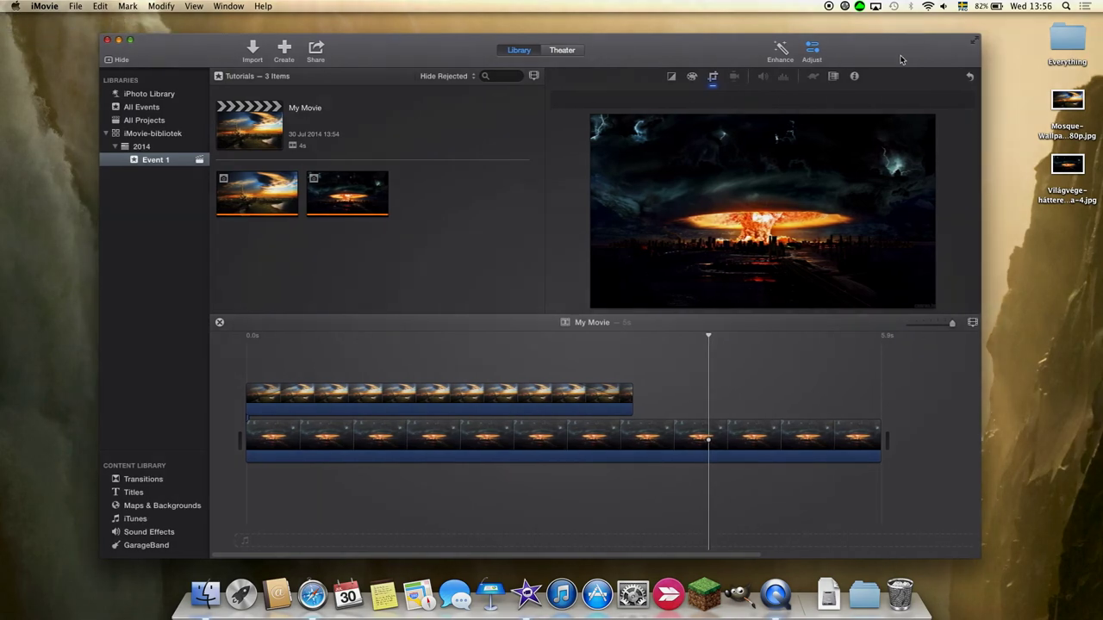